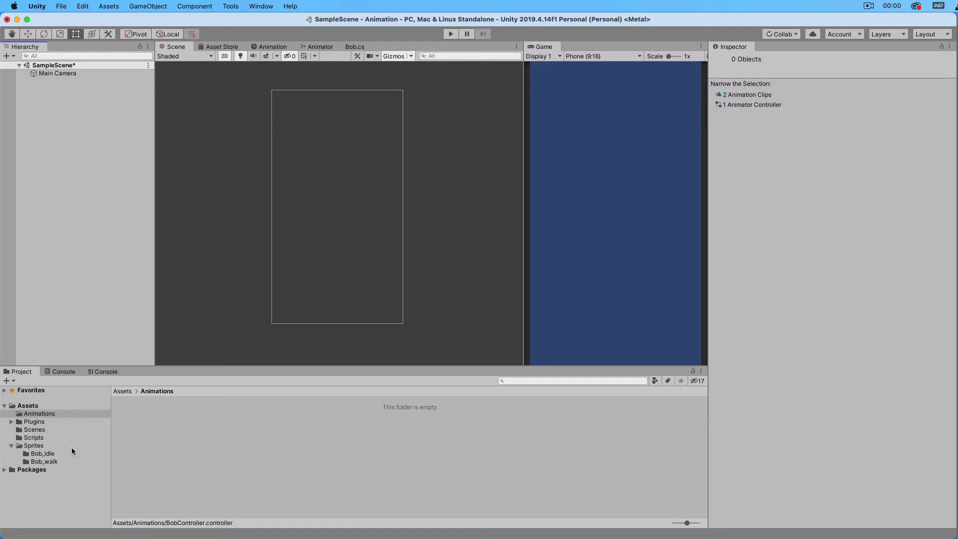
- Add the Bob_Idle_1 sprite from the Bob_idle folder to the scene hierarchy
left_click(42, 454)
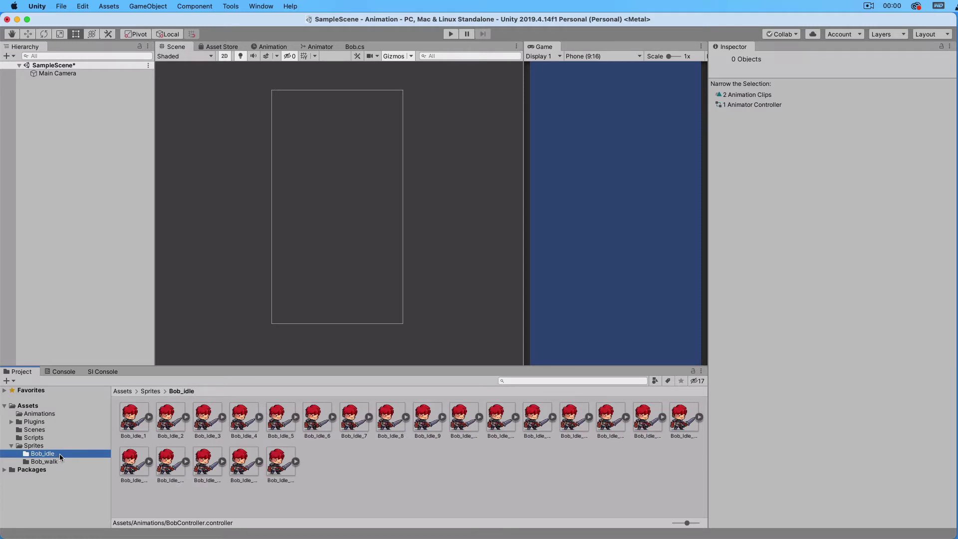
left_click(55, 460)
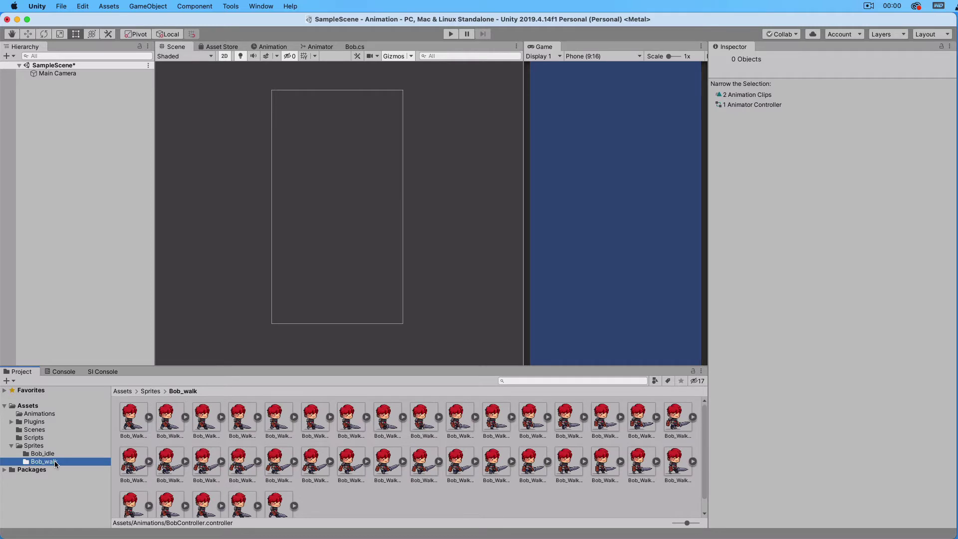
left_click(50, 455)
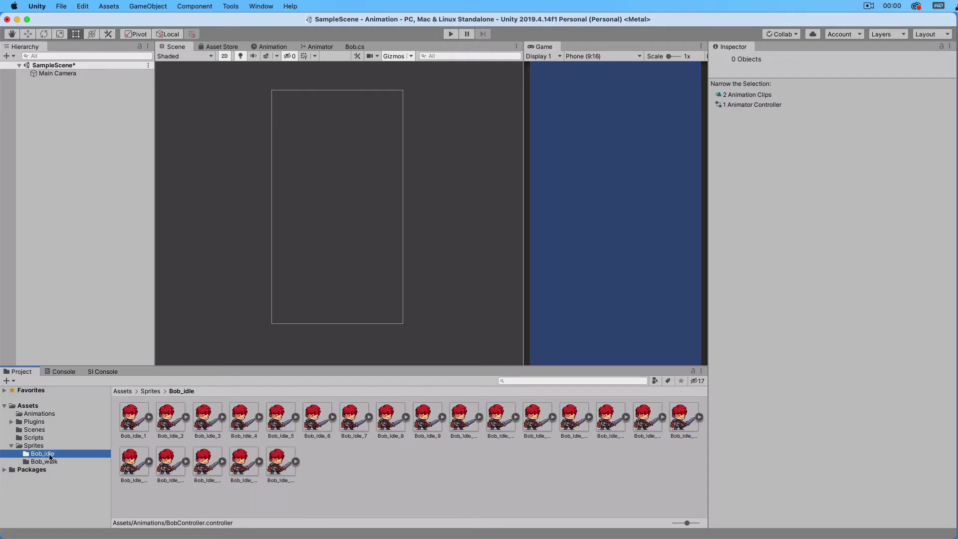
left_click_drag(133, 419, 68, 129)
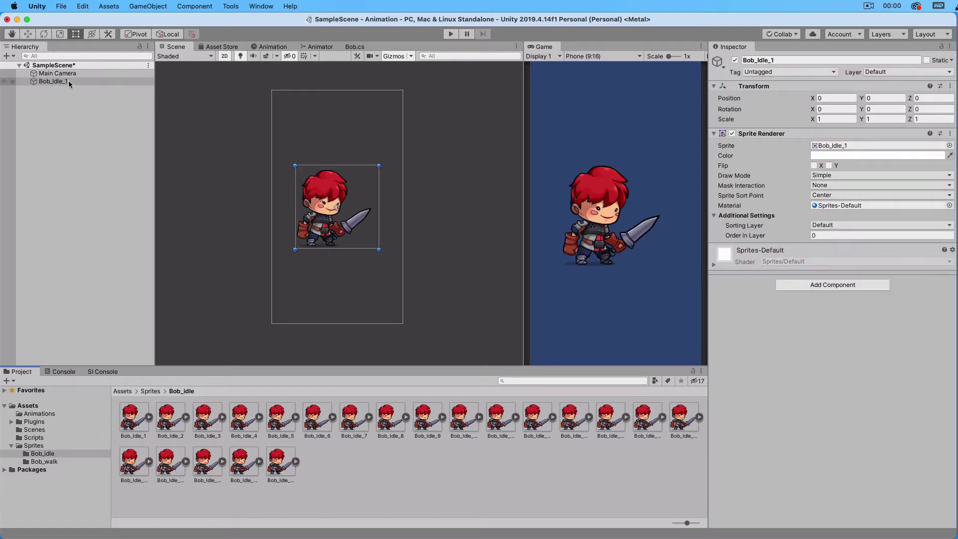
- Rename the Bob_Idle_1 object in the scene hierarchy as Bob
left_click(67, 80)
key("Return")
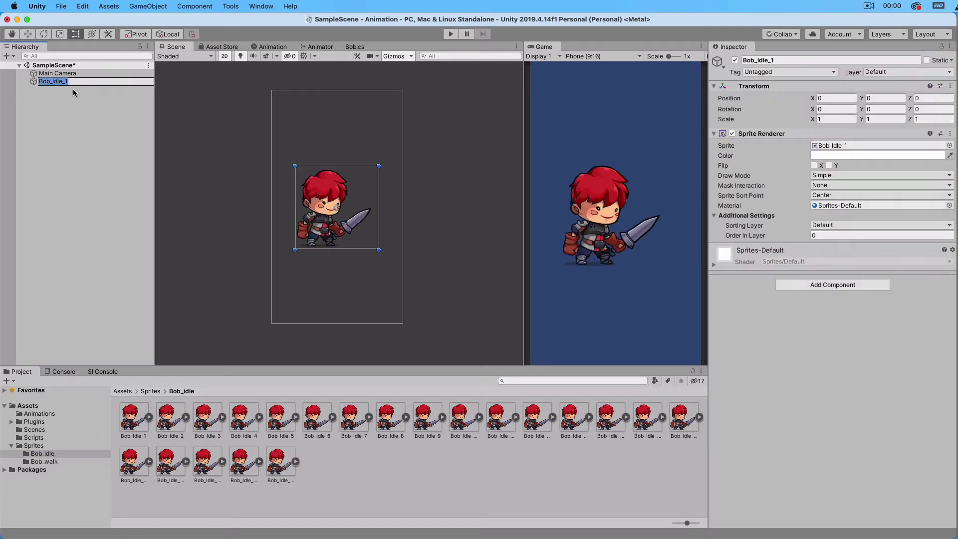
type("Bob")
key("Return")
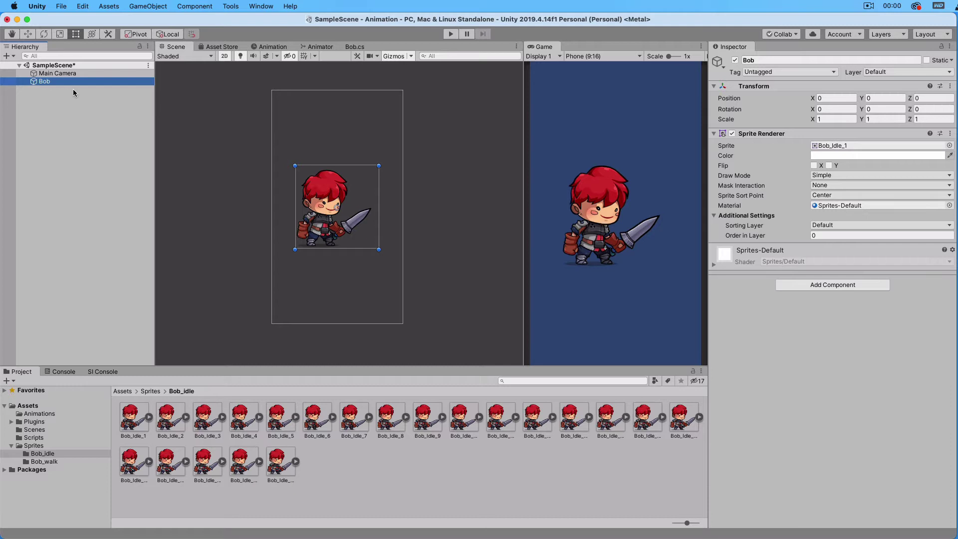
- Create an Animator Controller named BobController in the Animations folder and assign it to the Bob object
left_click(33, 414)
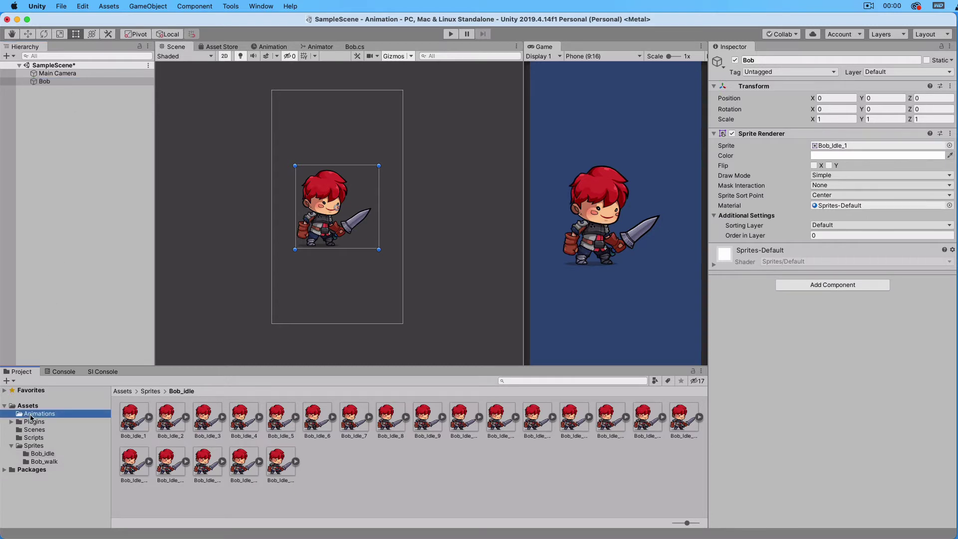
right_click(135, 438)
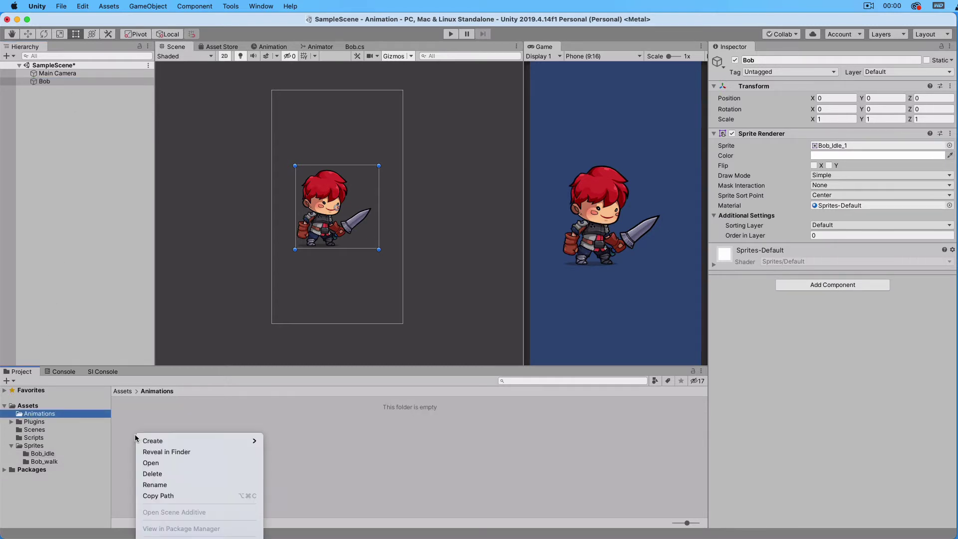
mouse_move(146, 441)
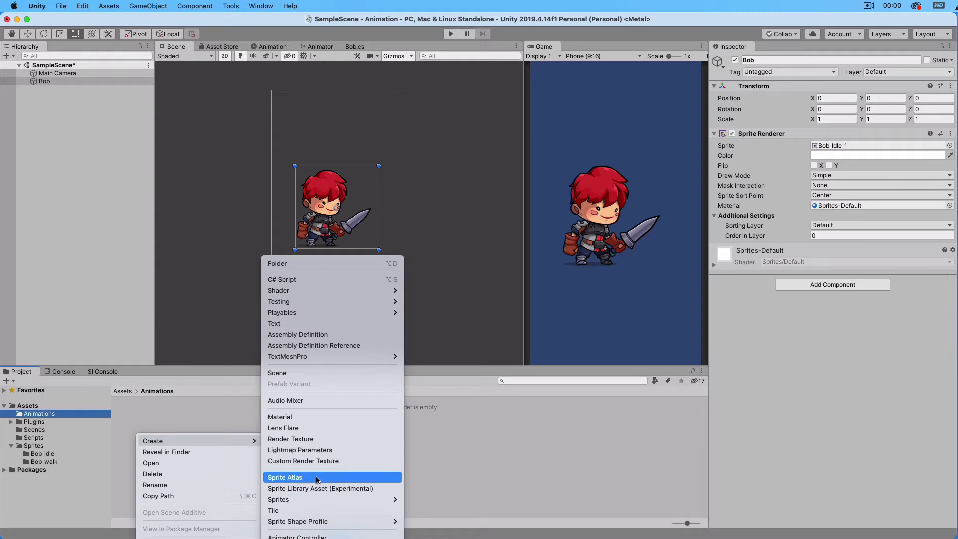
left_click(313, 537)
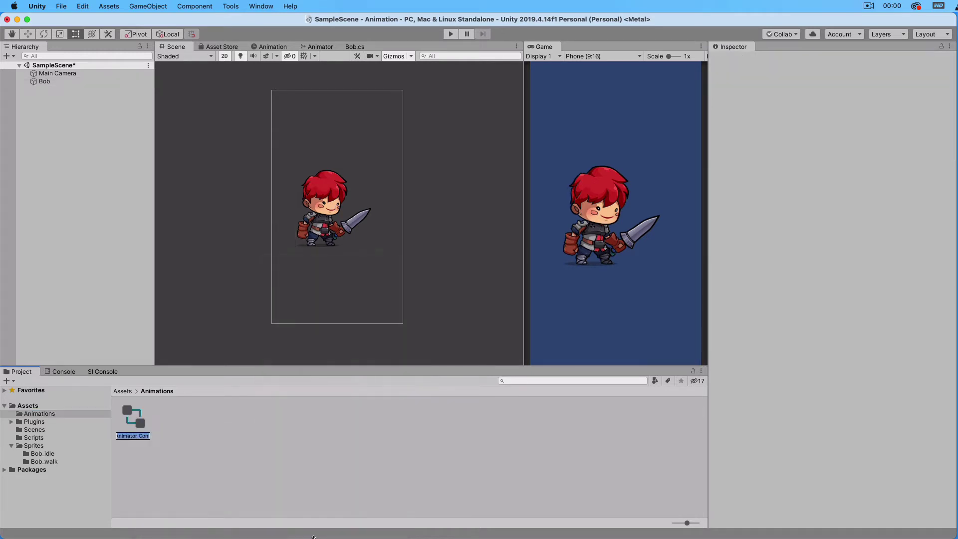
type("BobController")
key("Return")
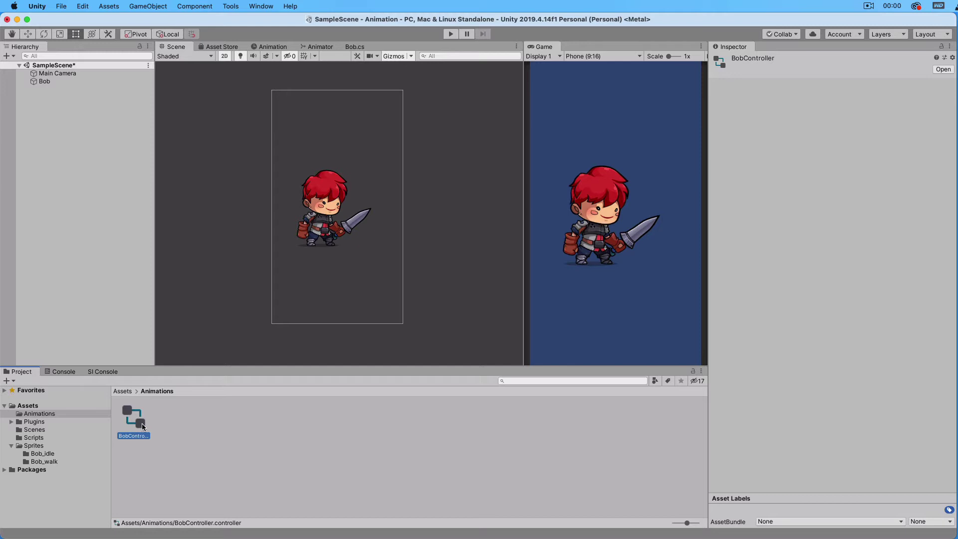
left_click_drag(142, 423, 41, 82)
- Create an animation clip named BobIdle in the Animations folder and enable its Loop Time option
right_click(192, 419)
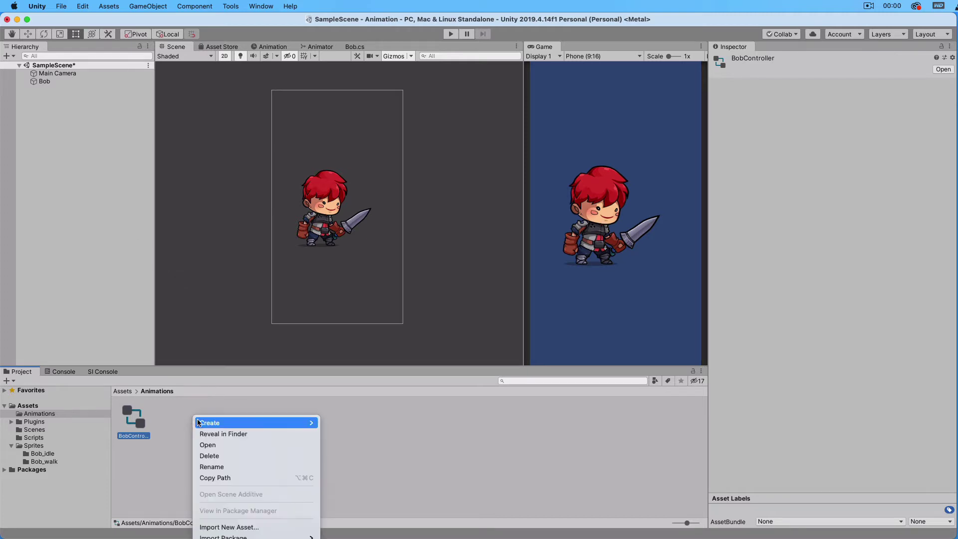
mouse_move(224, 423)
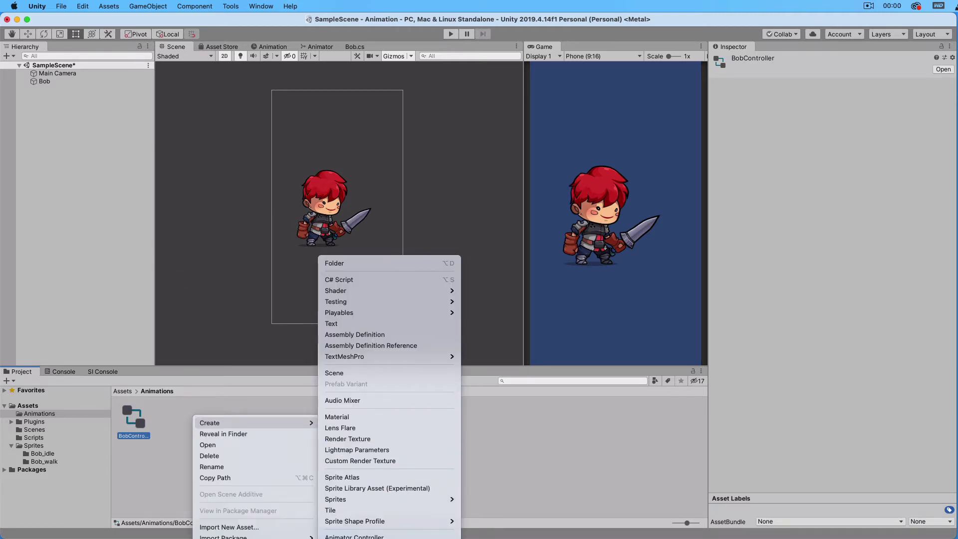
left_click(371, 532)
type("B")
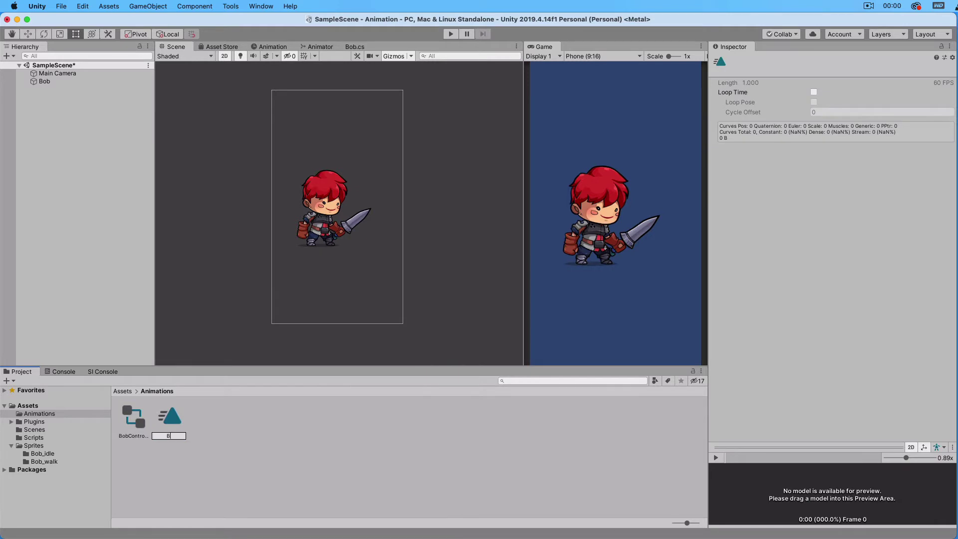
type("obIdle")
key("Return")
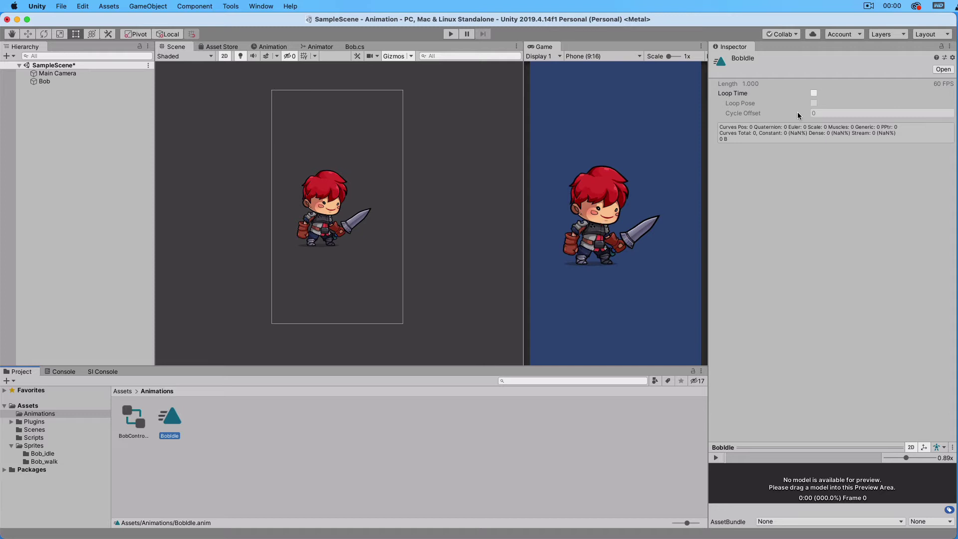
left_click(814, 93)
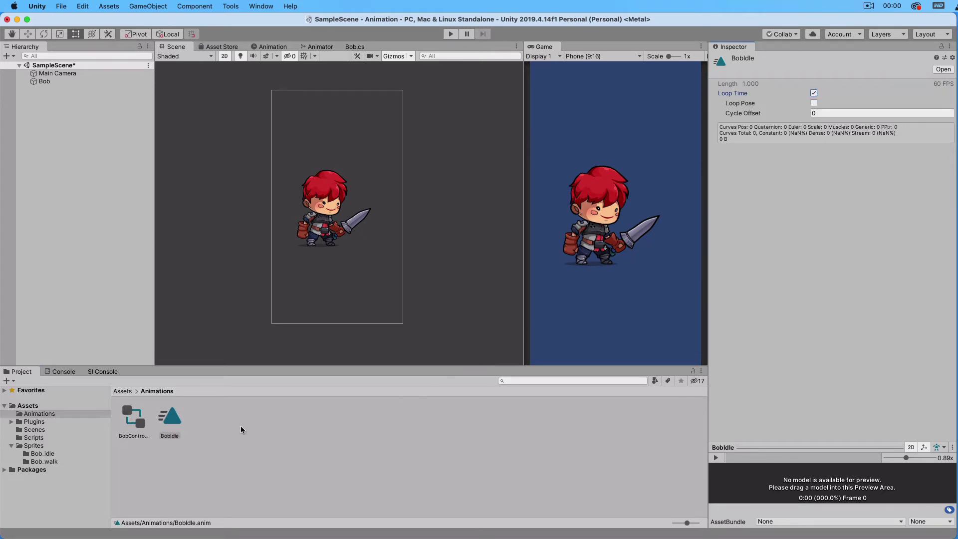
- Duplicate the BobIdle animation clip and rename the copy as BobWalk
left_click(175, 420)
key("super+d")
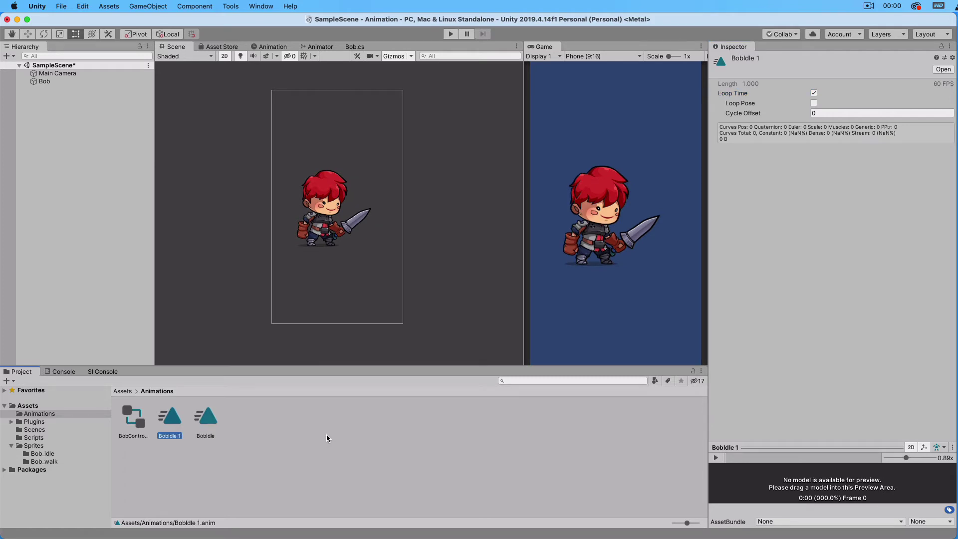
key("Return")
type("BobWalk")
key("Return")
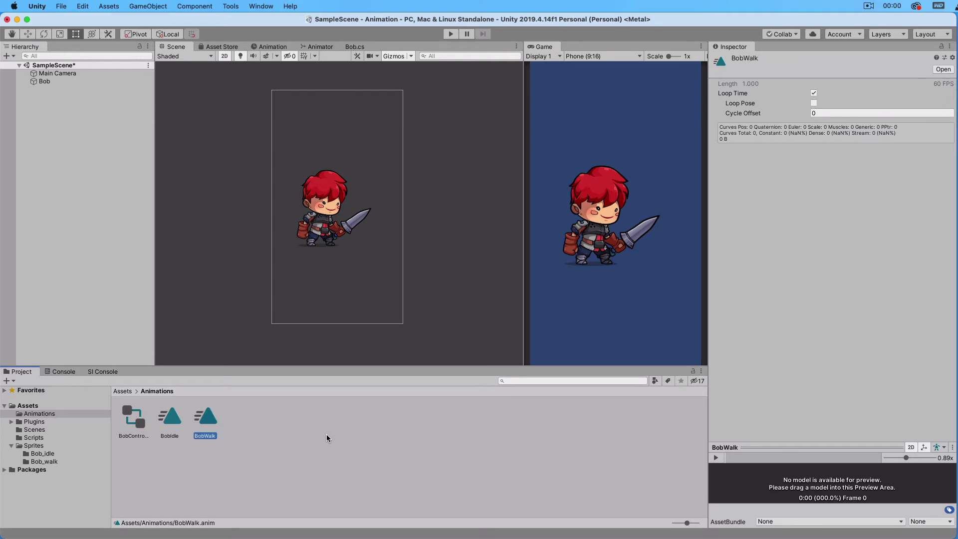
- Open BobController in the Animator and create an empty state beside the Entry node
left_click(142, 426)
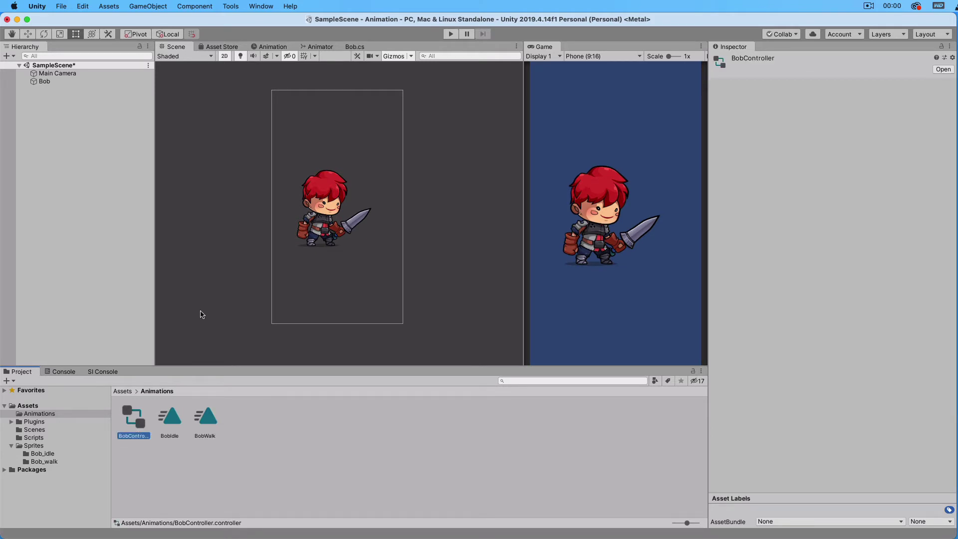
left_click(318, 47)
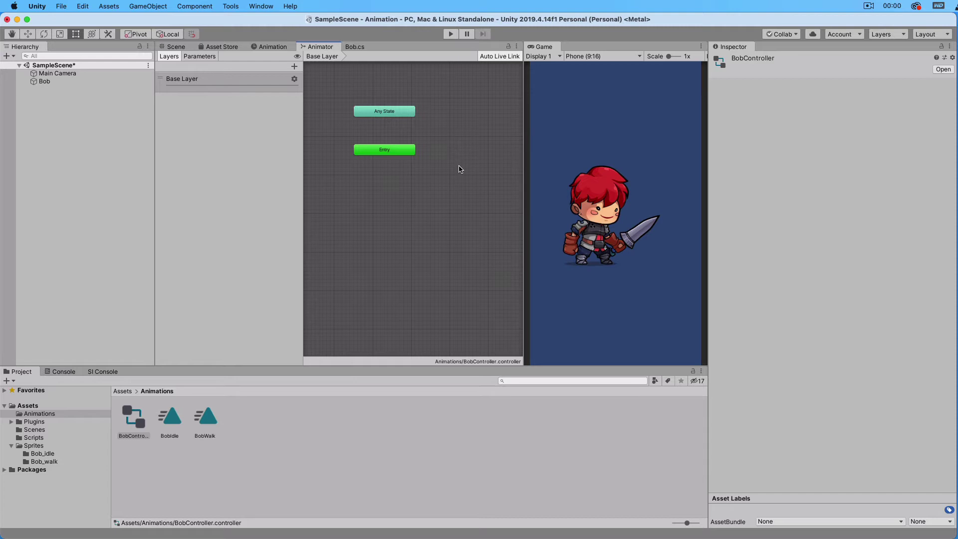
scroll(459, 169, "down", 1)
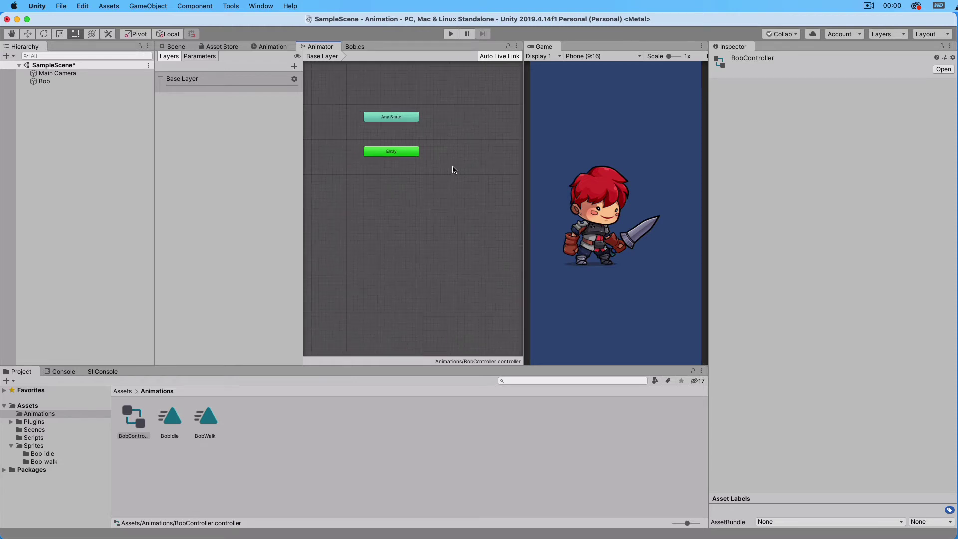
right_click(443, 132)
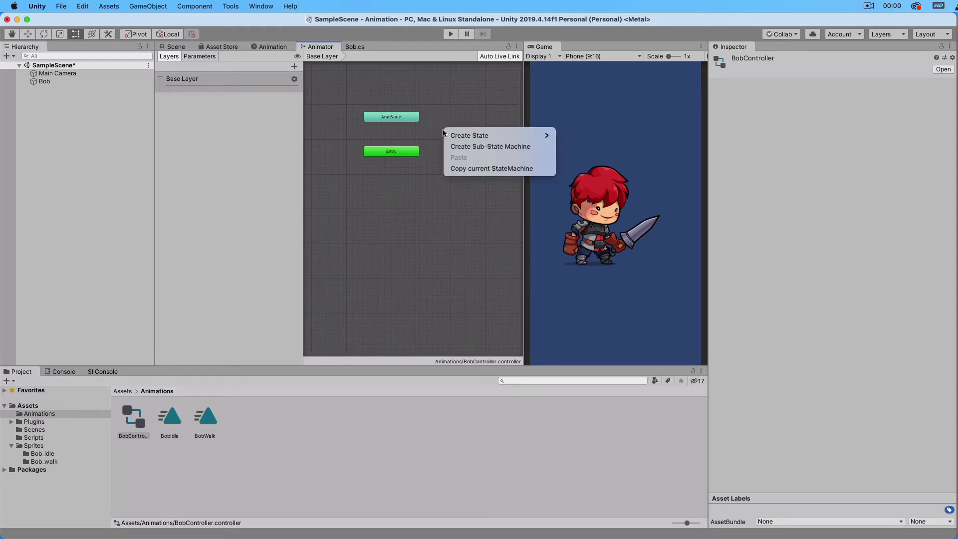
mouse_move(474, 135)
left_click(615, 134)
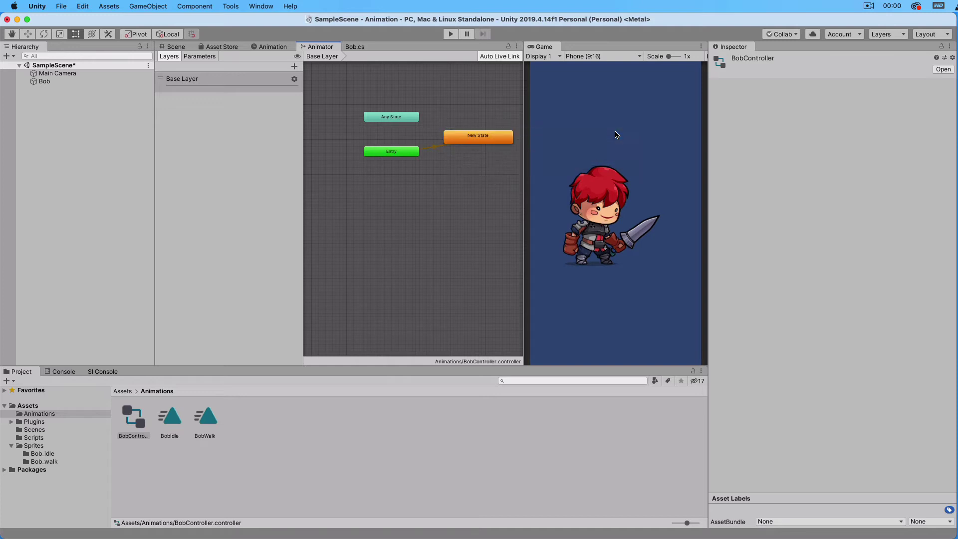
- Rename the new state as BIdle and assign the BobIdle clip as its motion
left_click(490, 143)
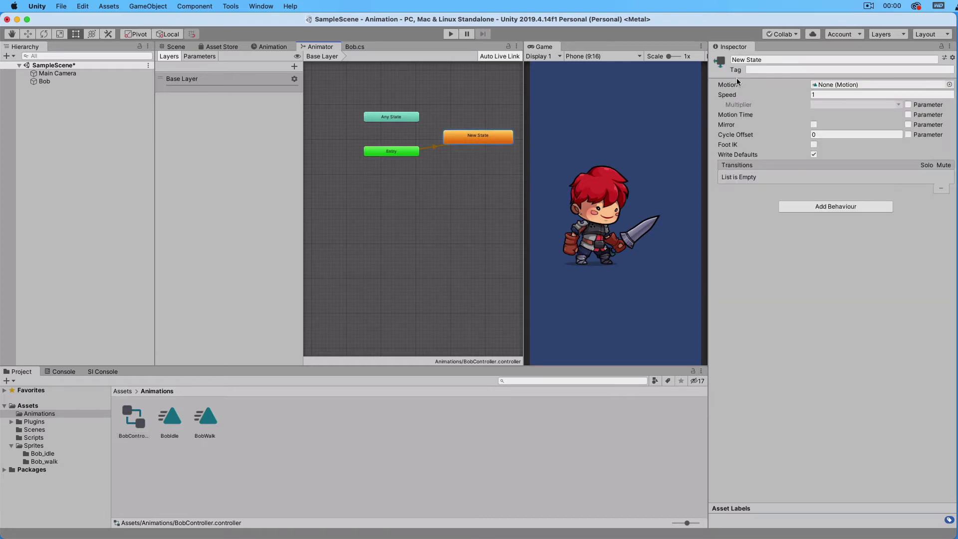
left_click(768, 60)
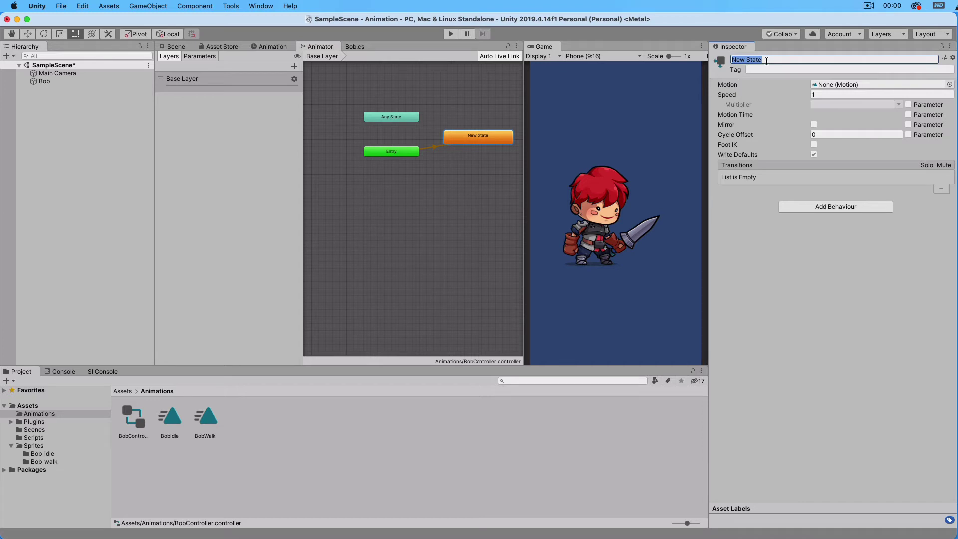
type("BIdle")
key("Return")
left_click_drag(172, 418, 834, 85)
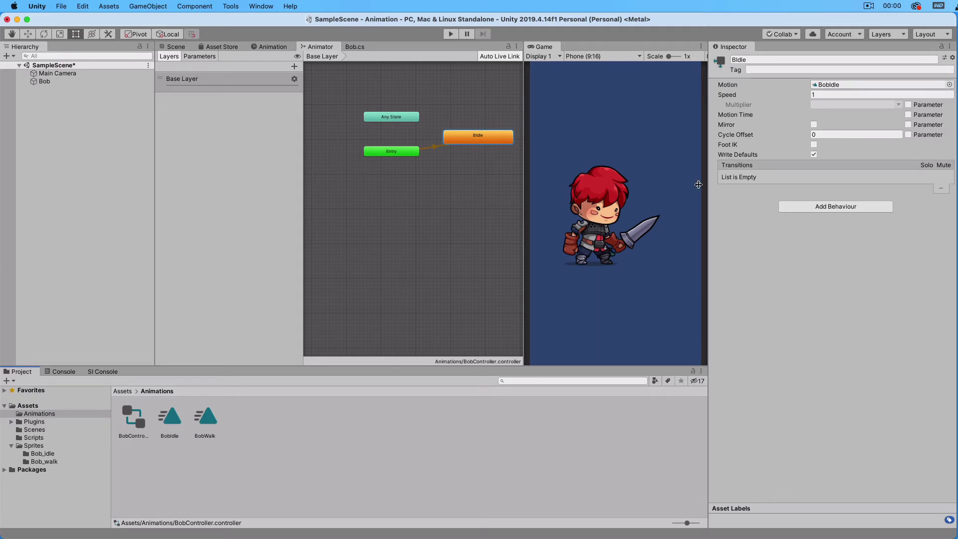
- Create a second empty state below BIdle, named BWalk, with the BobWalk clip as its motion
right_click(450, 189)
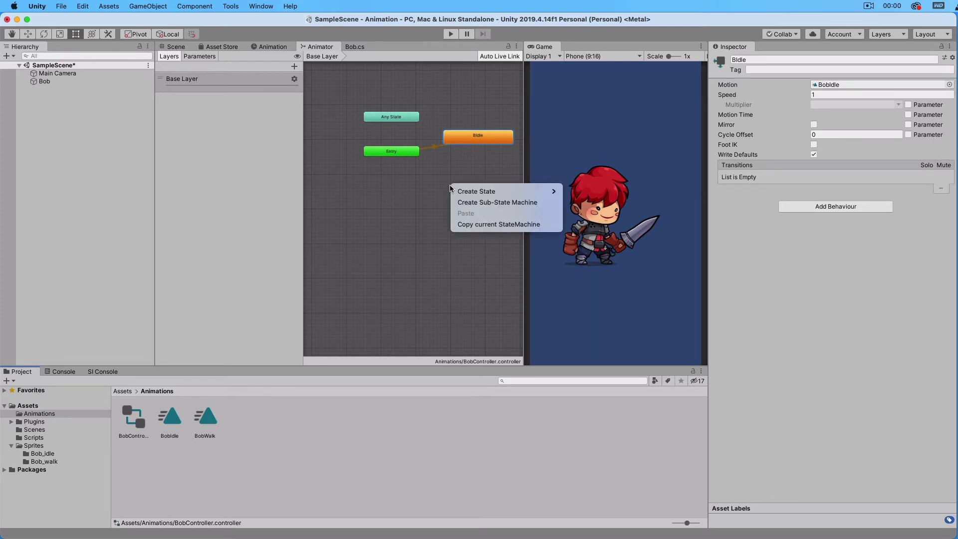
mouse_move(455, 191)
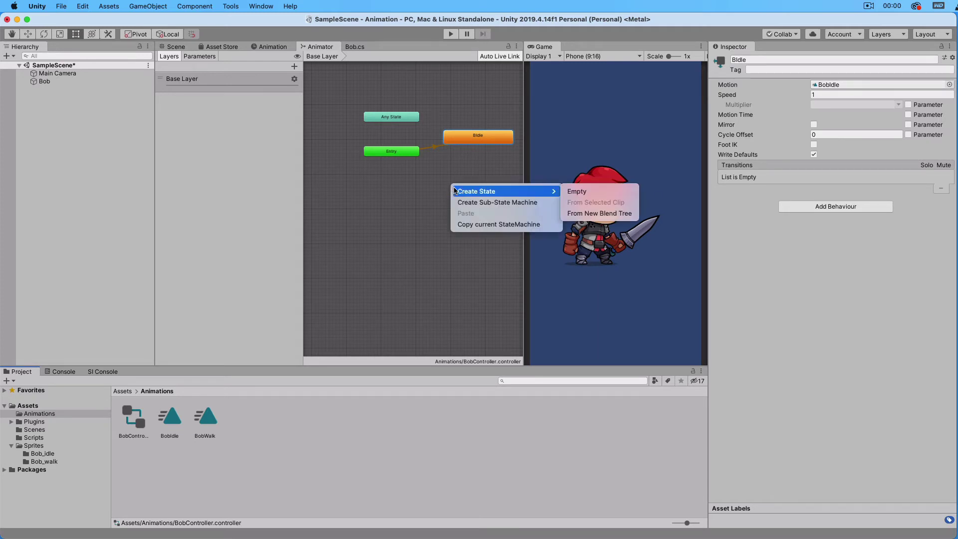
left_click(574, 192)
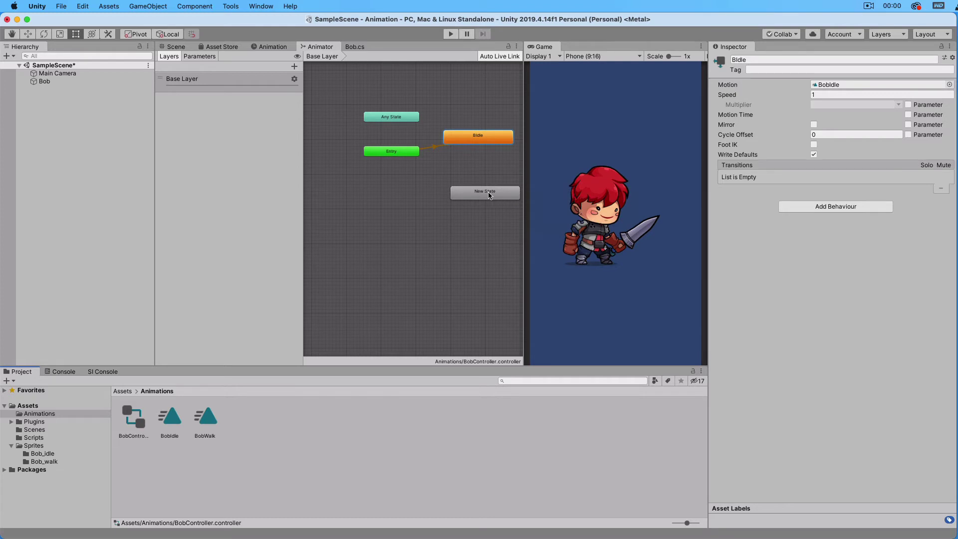
left_click_drag(494, 196, 494, 194)
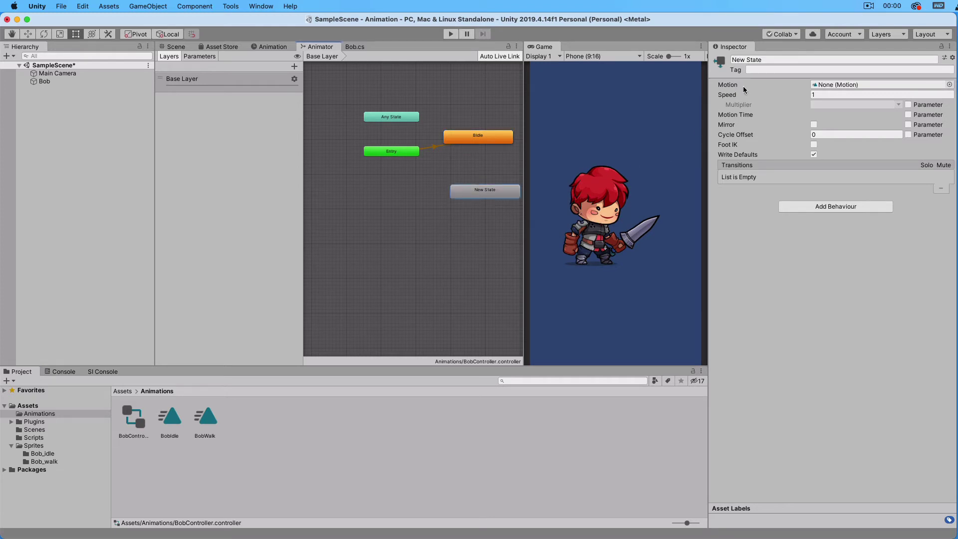
left_click(759, 60)
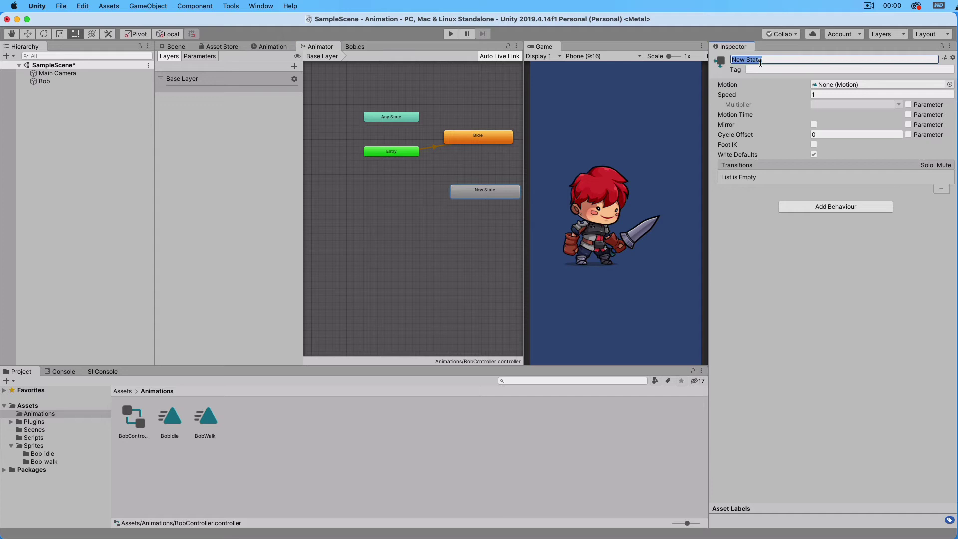
type("BWalk")
key("Return")
left_click_drag(202, 422, 822, 90)
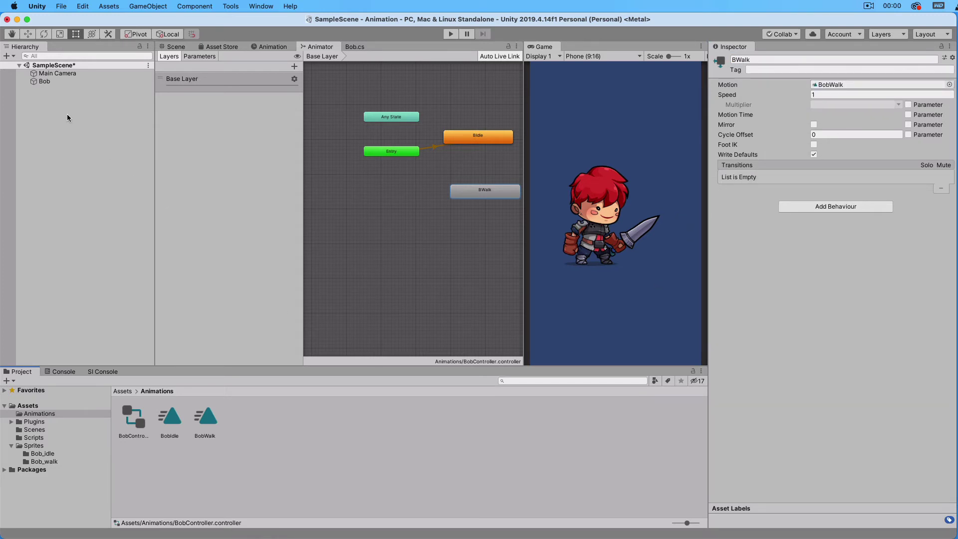
- Open the Bob object's BobIdle clip in the Animation window for editing
left_click(48, 83)
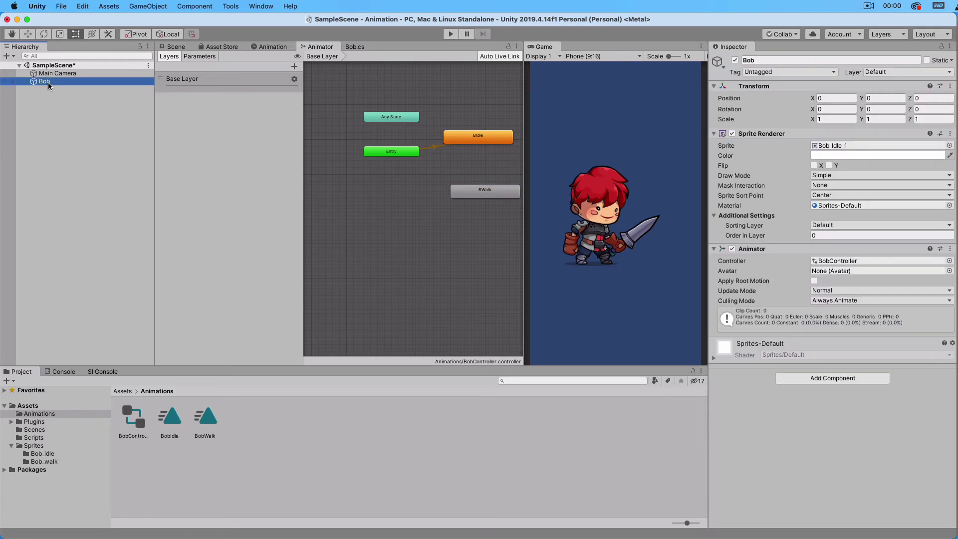
left_click(276, 47)
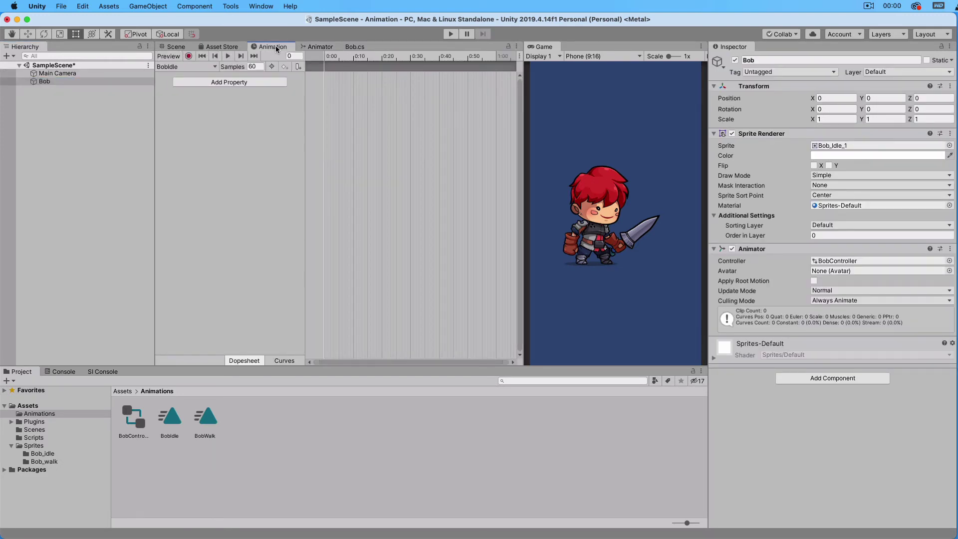
left_click(187, 67)
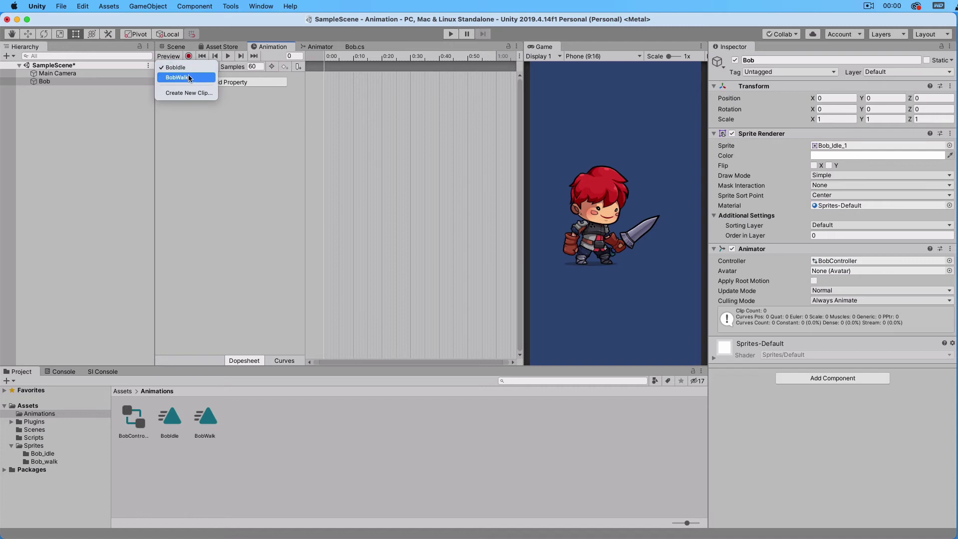
left_click(190, 69)
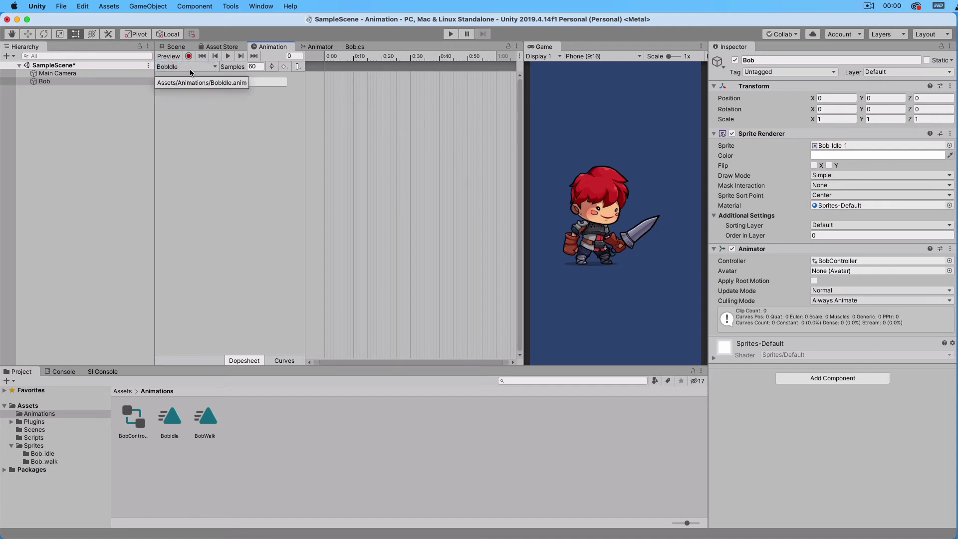
- Add all sprites from the Bob_idle folder to the BobIdle clip's timeline and set its sample rate to 30
left_click(53, 454)
left_click(133, 421)
key("super+a")
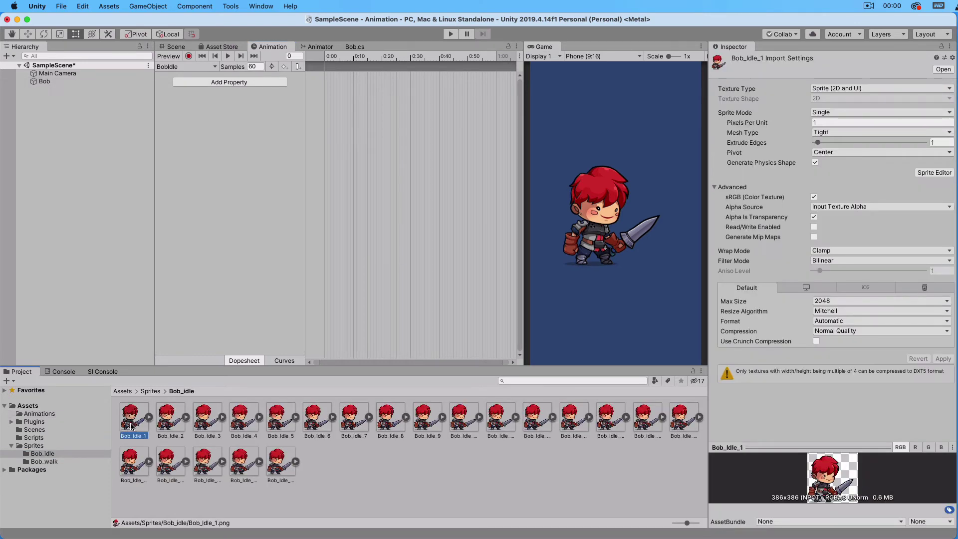
left_click_drag(148, 421, 444, 161)
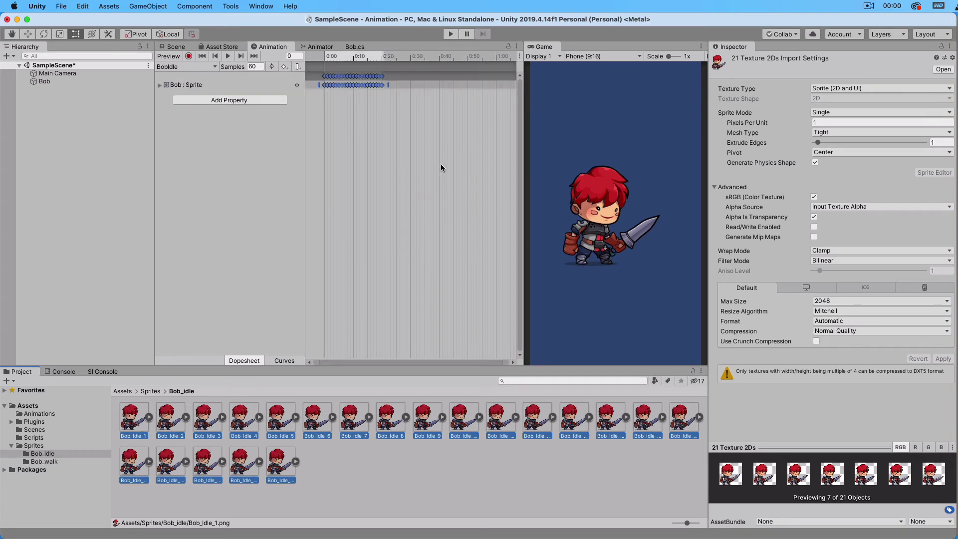
left_click(255, 67)
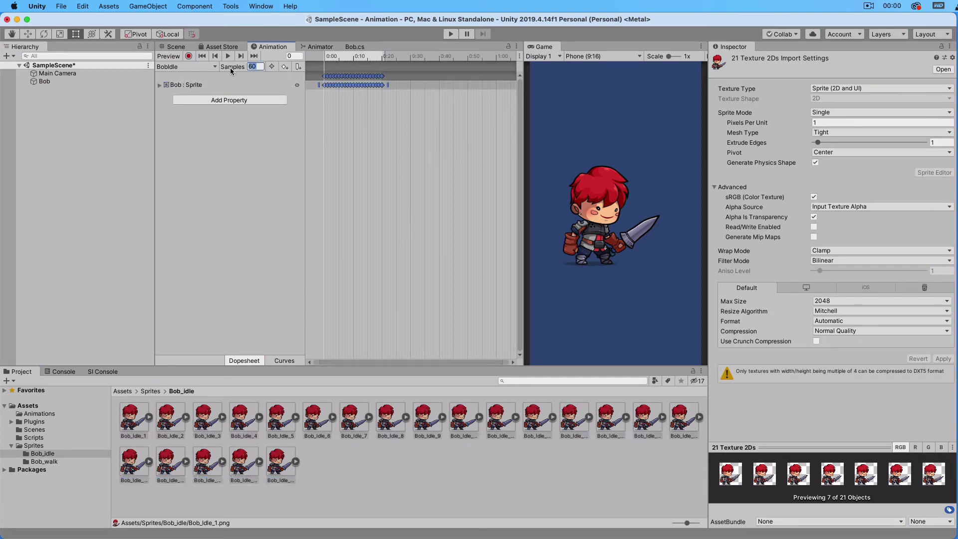
key("Return")
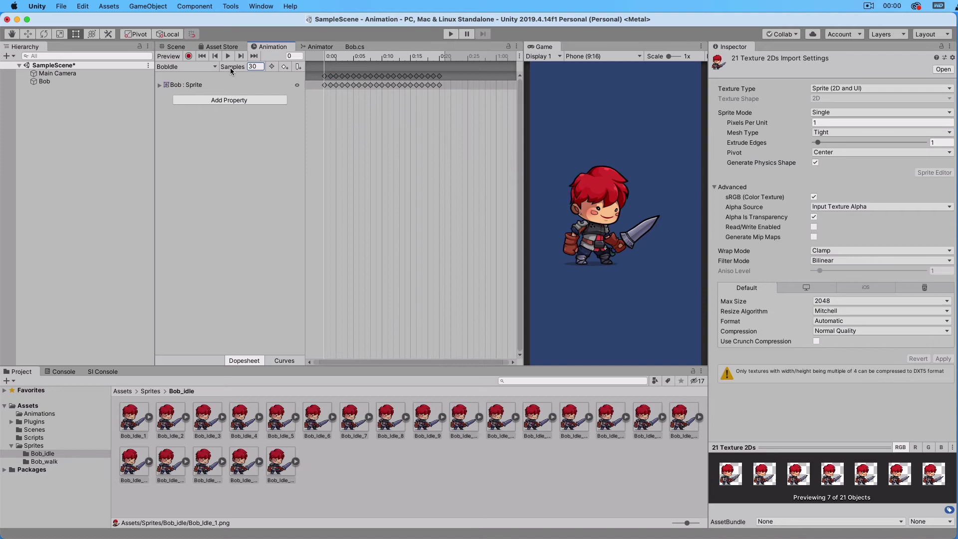
- Switch to the BobWalk clip, add all sprites from the Bob_walk folder to its timeline and set its sample rate to 30
left_click(207, 67)
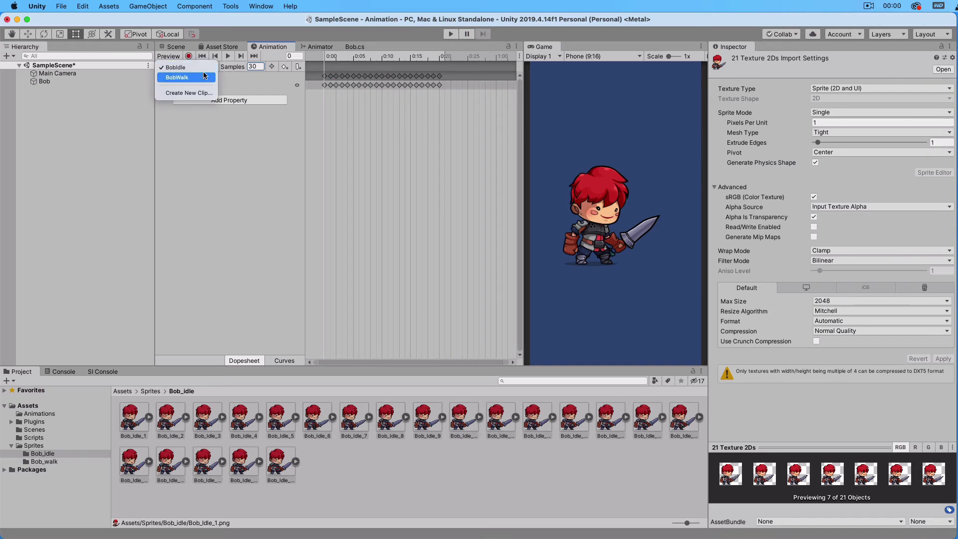
left_click(204, 77)
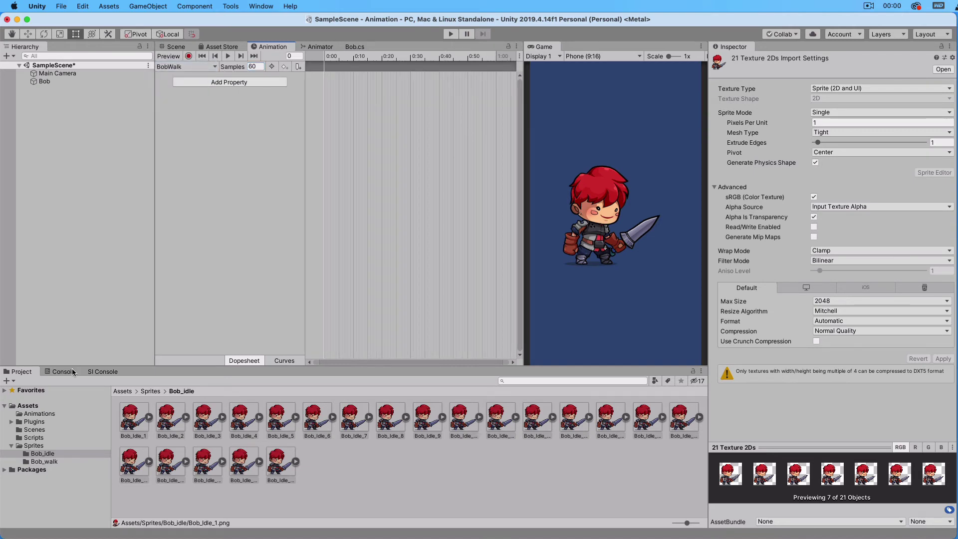
left_click(43, 462)
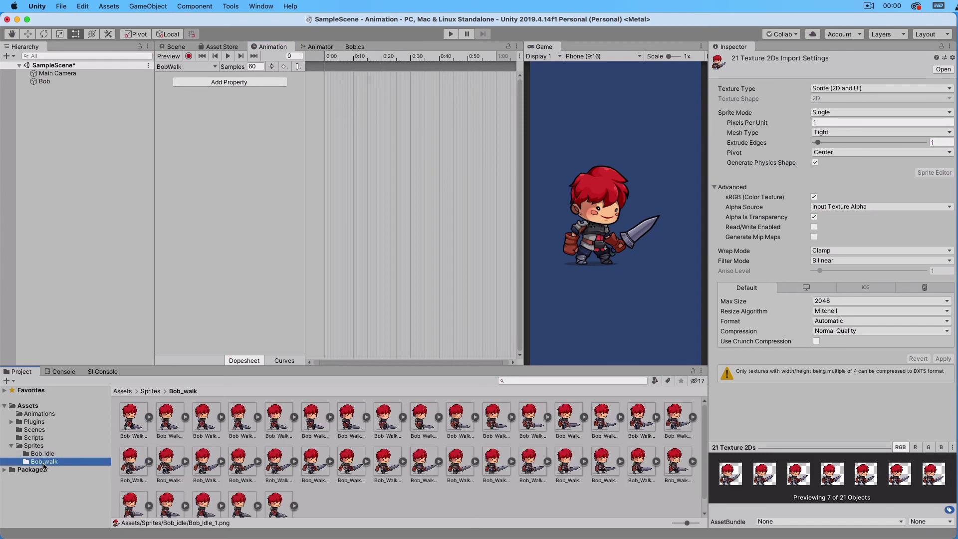
left_click(128, 423)
key("super+a")
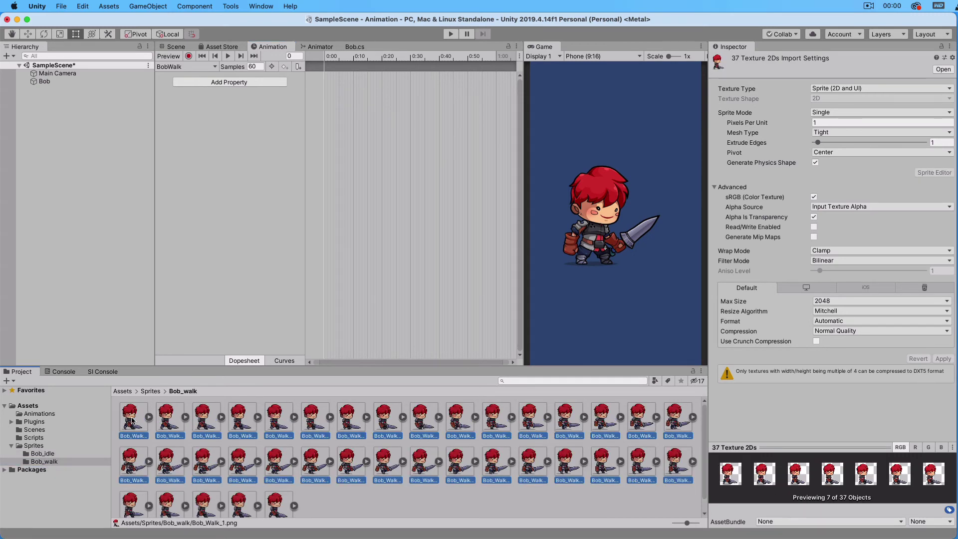
left_click_drag(128, 423, 396, 103)
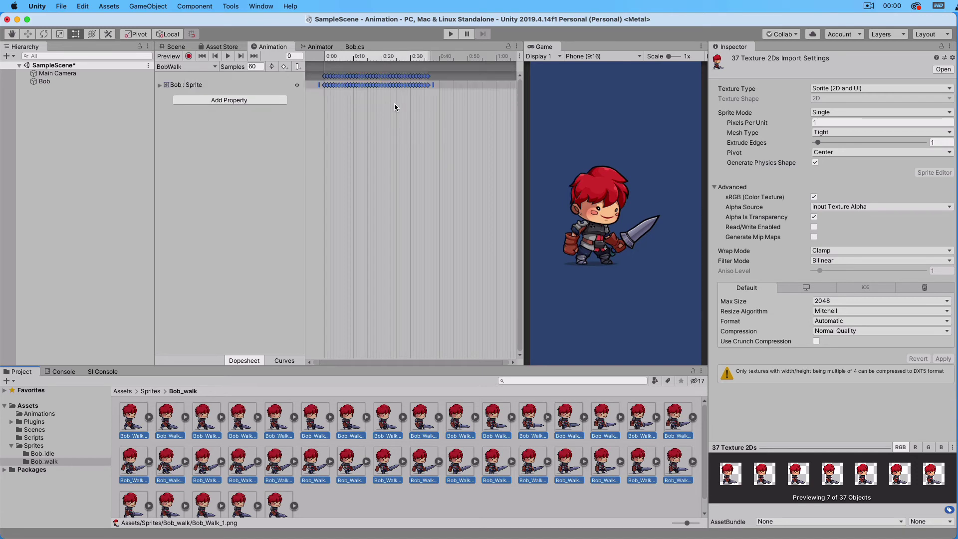
left_click(256, 66)
type("30")
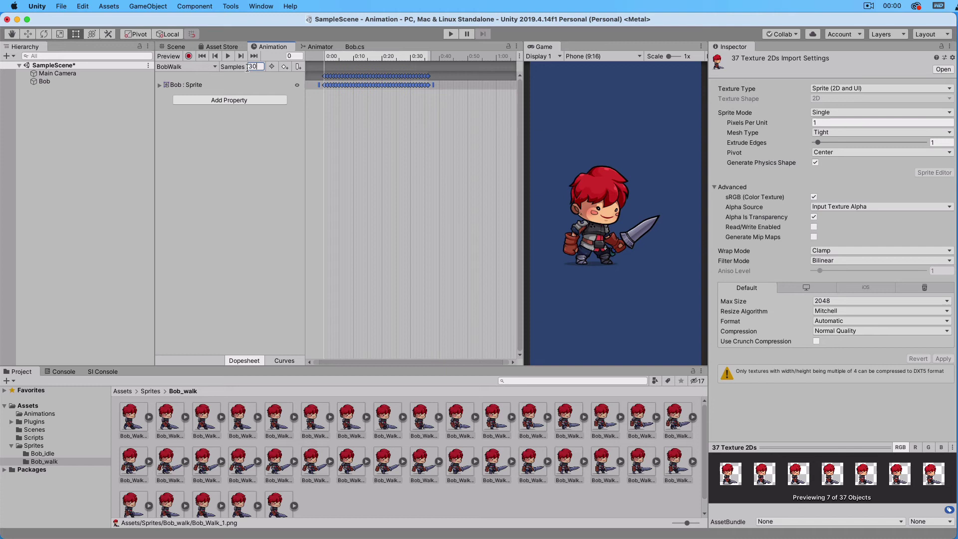
key("Return")
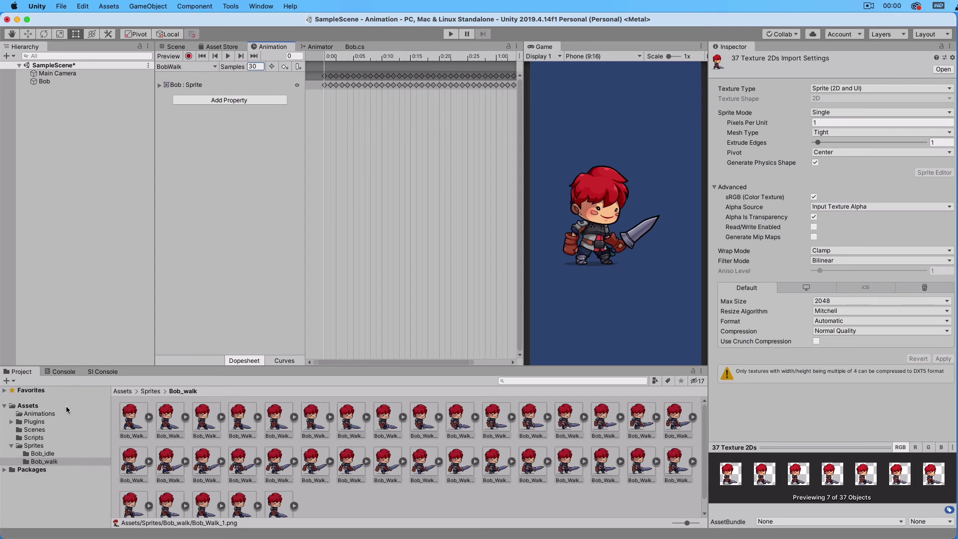
- Attach the Bob script from the Scripts folder to the Bob object in the scene
left_click(46, 437)
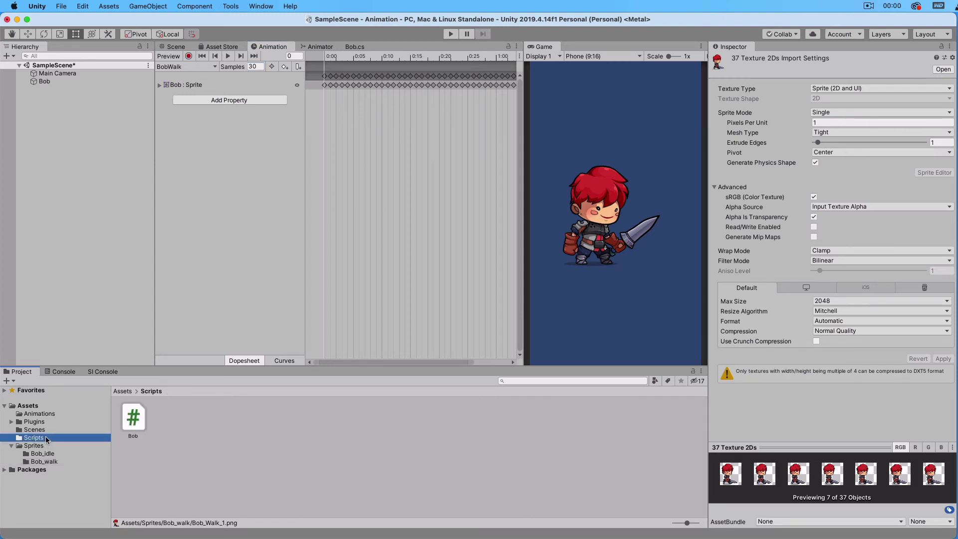
left_click_drag(129, 421, 41, 80)
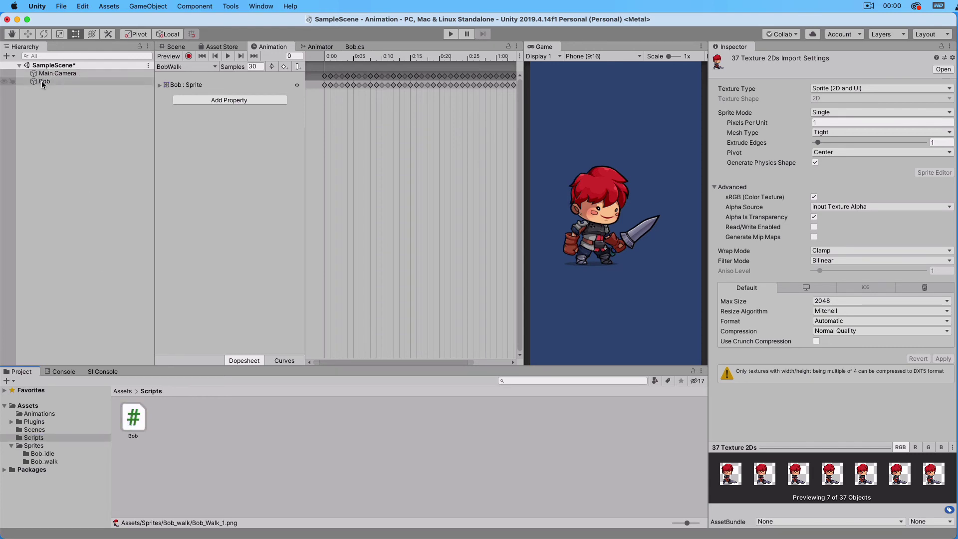
- Review the key-triggered animation code in Bob.cs and start Play mode to test the scene
left_click(355, 46)
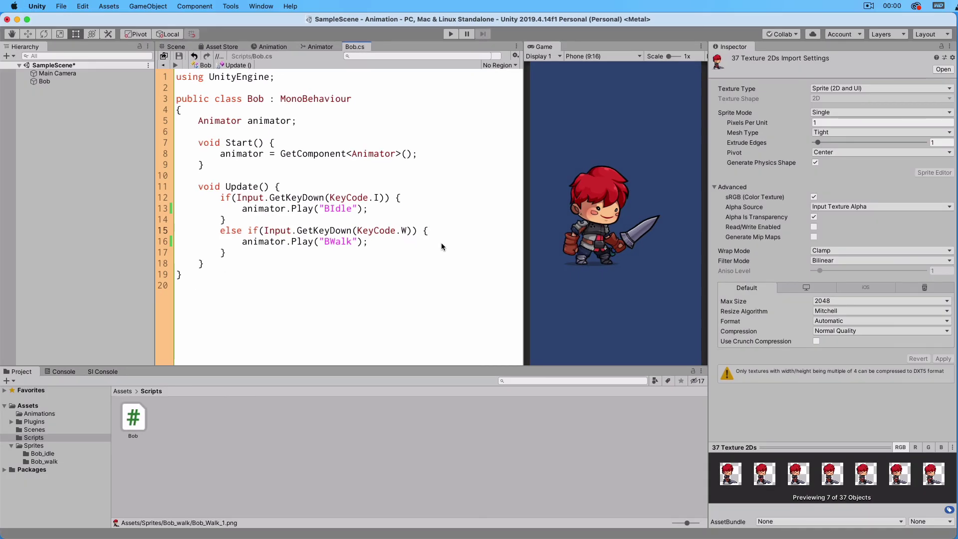
left_click(451, 34)
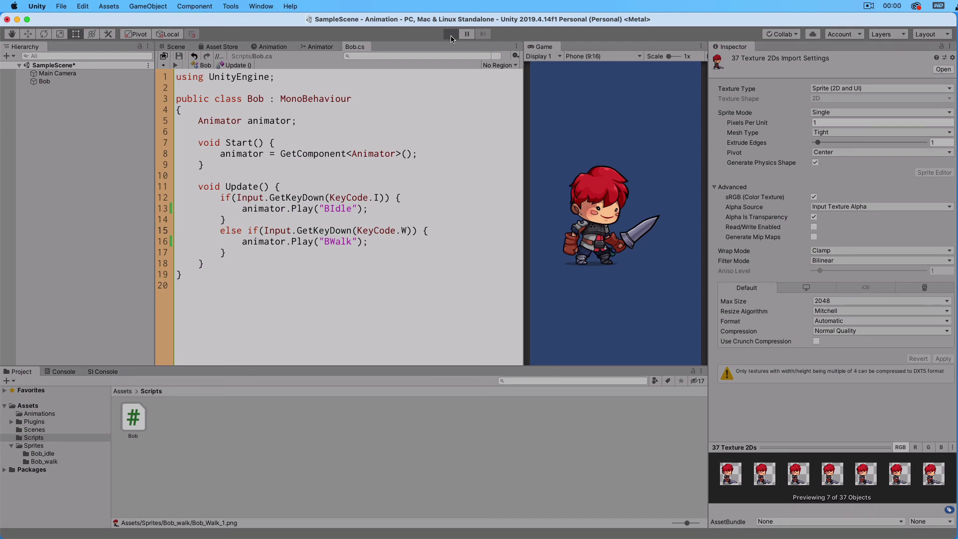